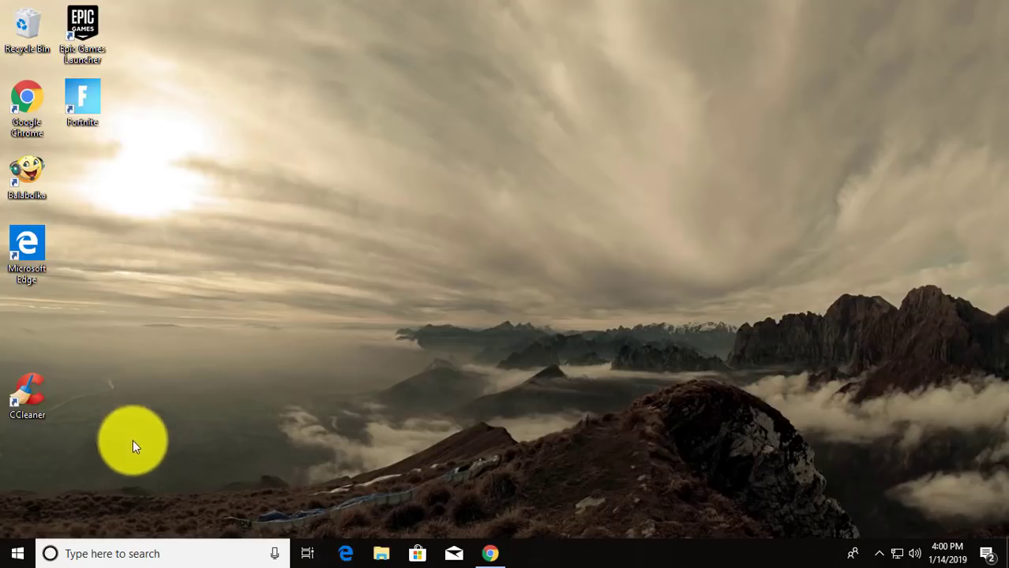
Search for 'cmd' and run Command Prompt as administrator.
click(81, 552)
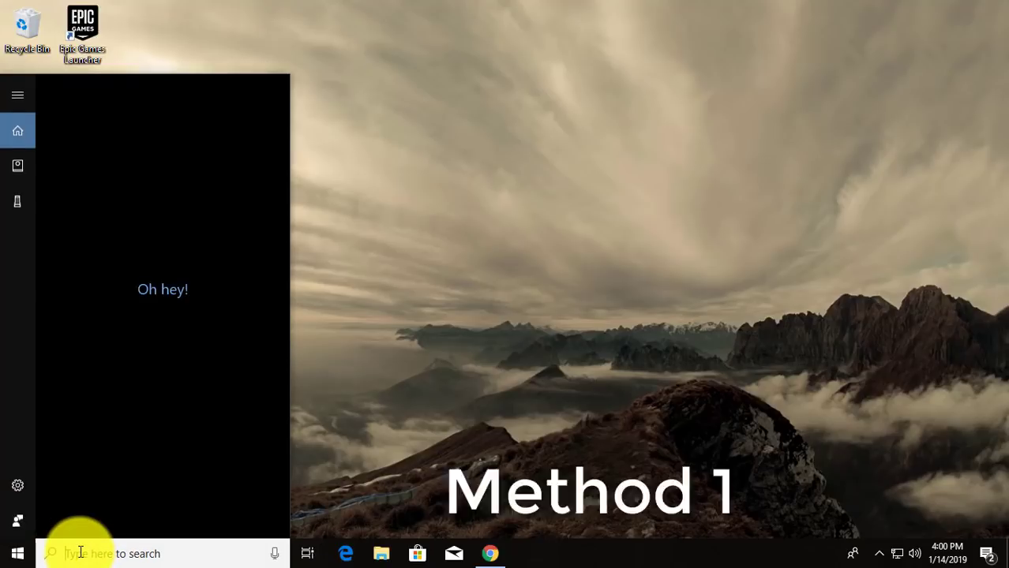
text(cm)
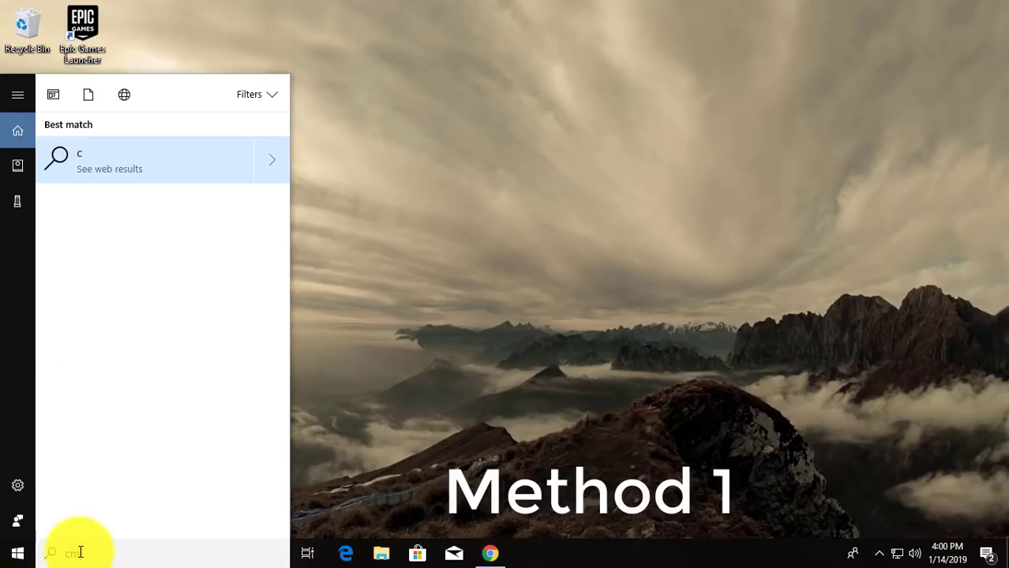
text(d)
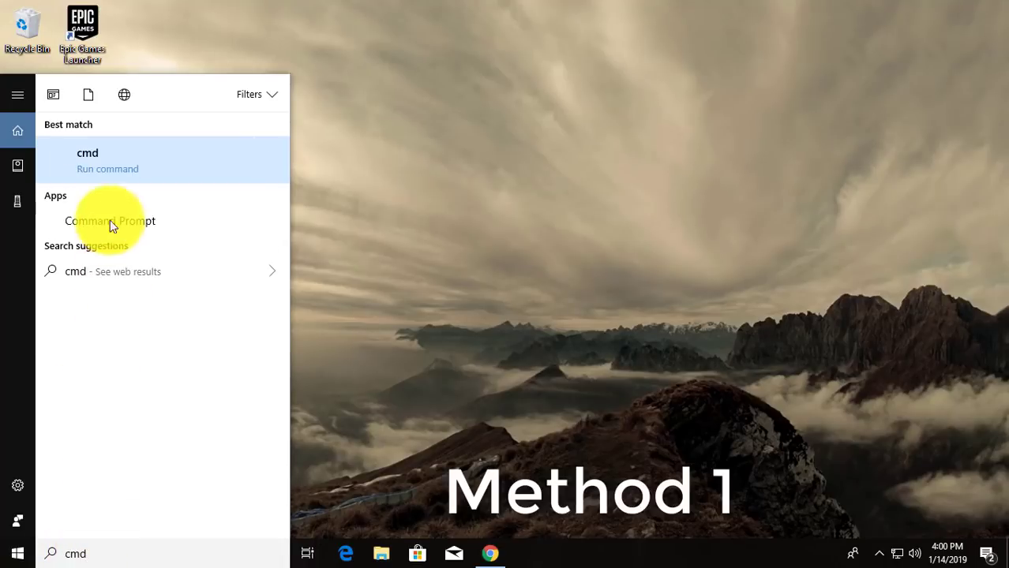
right_click(101, 158)
click(160, 175)
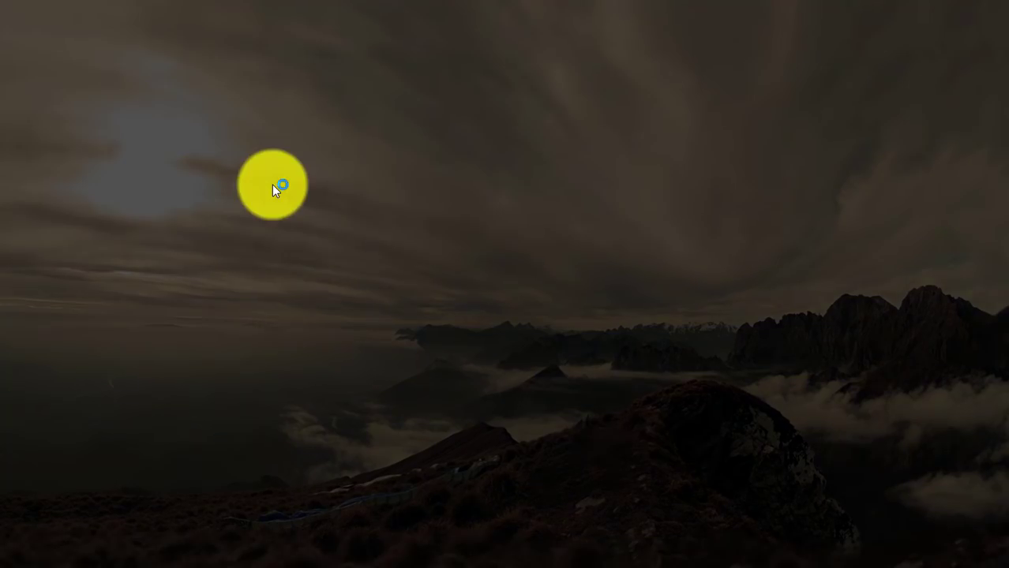
Approve the elevation prompt and run 'netsh int ip reset c:\relog.txt' in the admin Command Prompt.
click(429, 370)
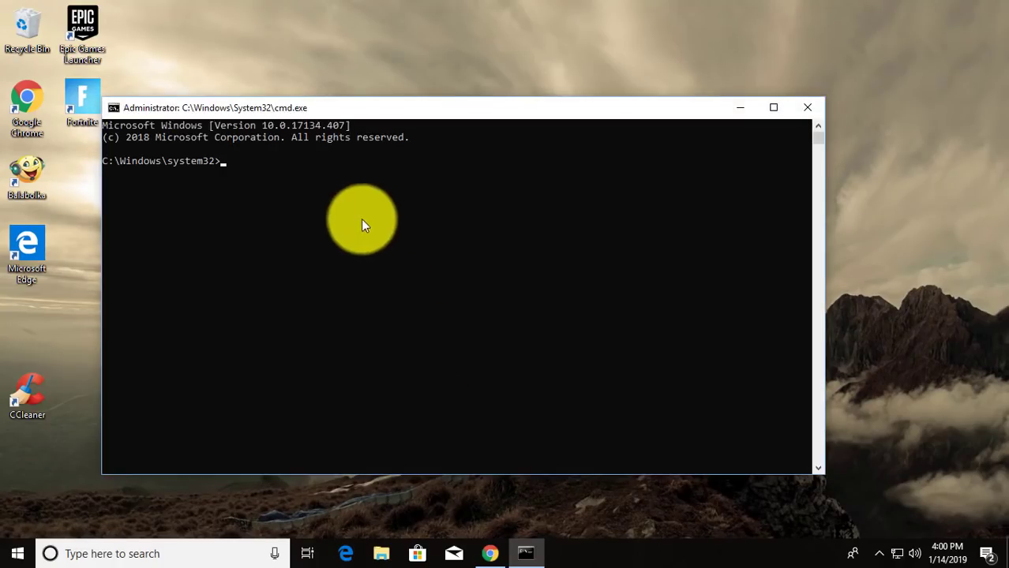
drag(317, 108, 357, 75)
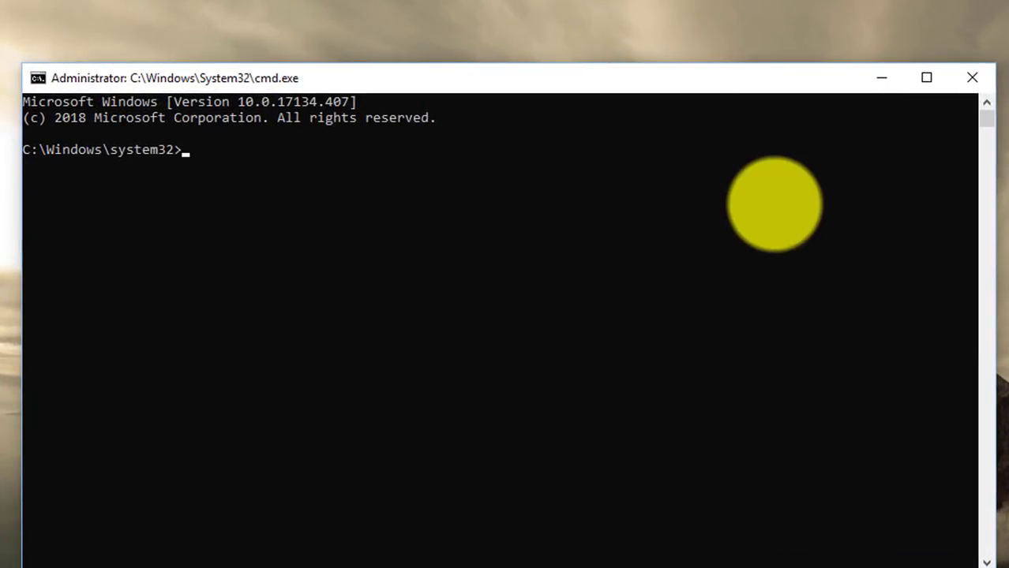
text(netsh int ip reset)
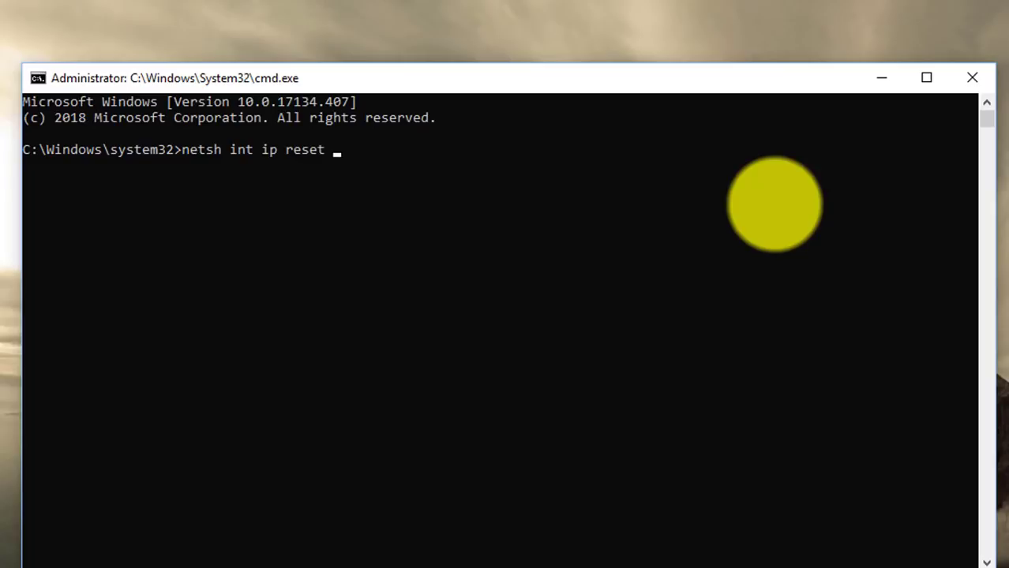
text( c:\relog.txt)
key(Return)
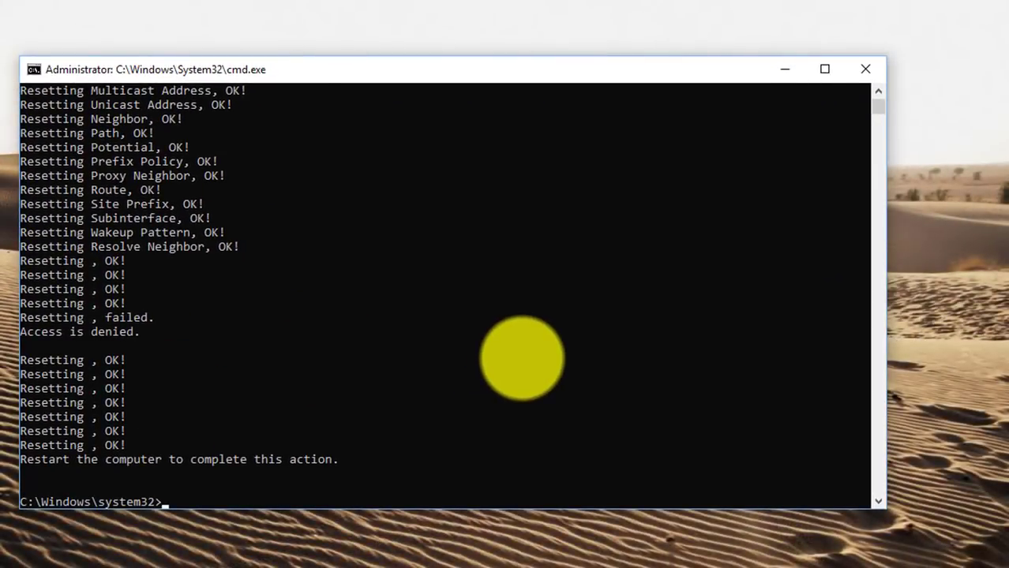
Run 'netsh winsock reset' and then 'ipconfig /flushdns' to reset Winsock and flush the DNS cache.
text(netsh winsock)
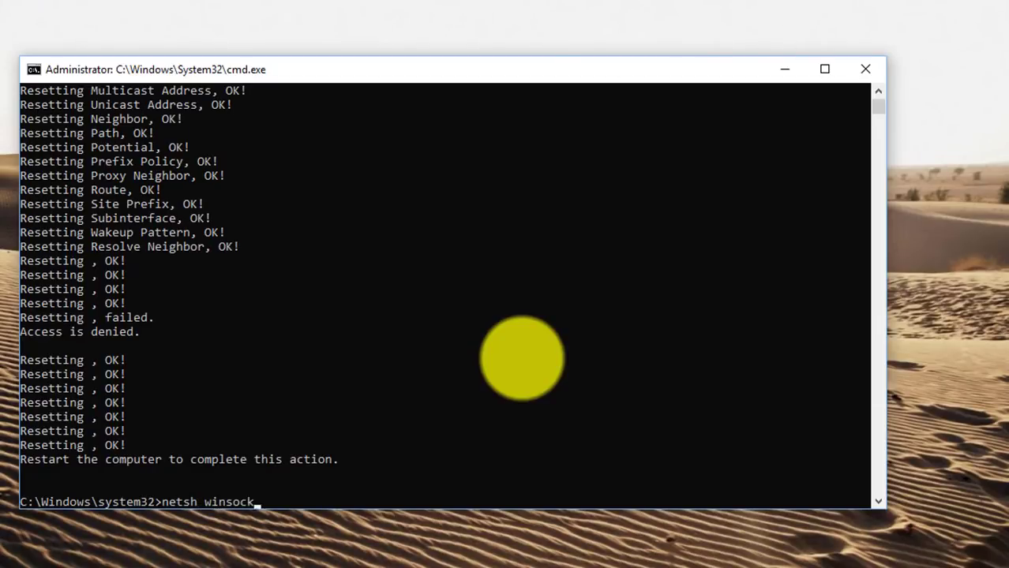
text( reset)
key(Return)
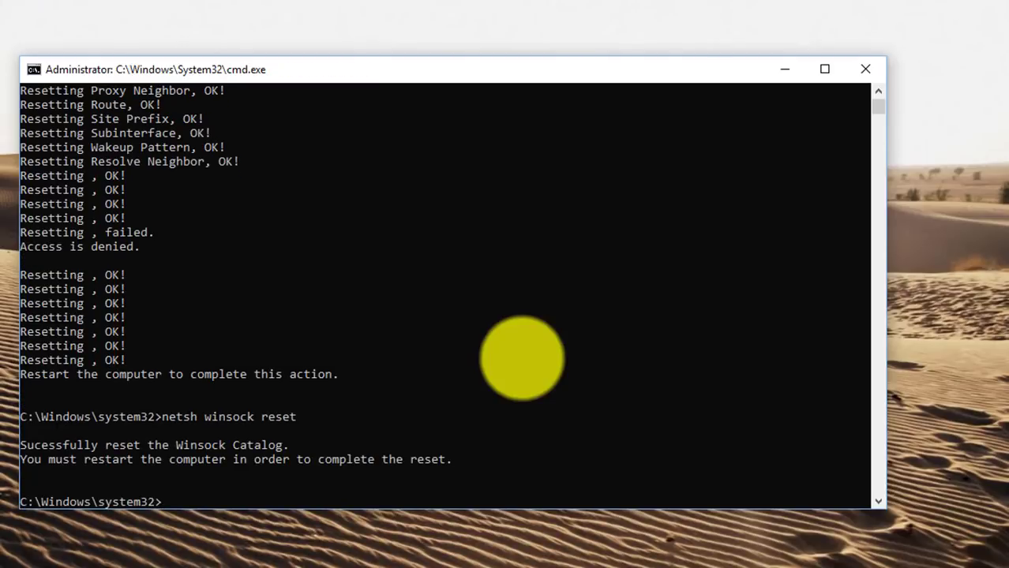
text(ipconfig /flushdns)
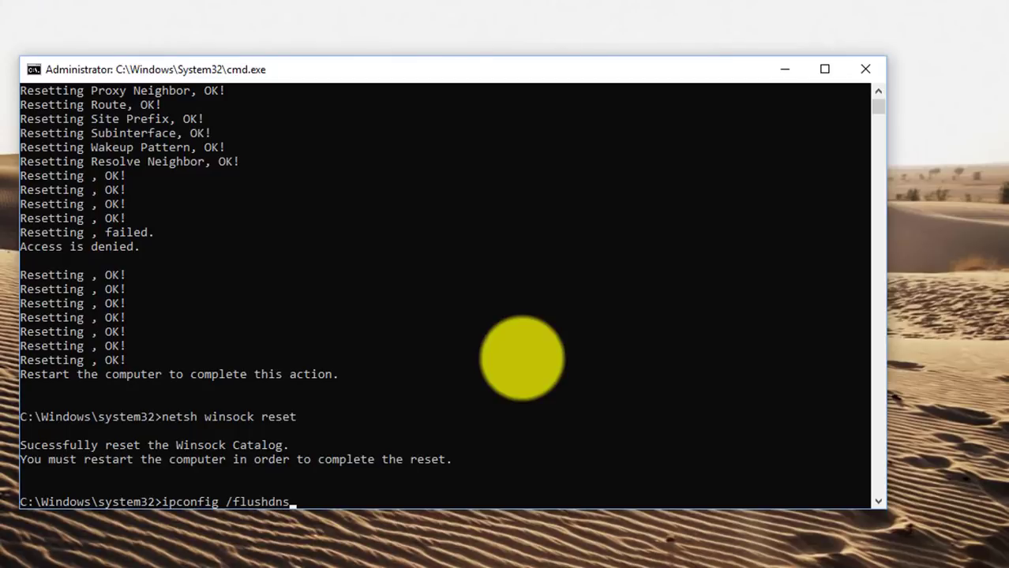
key(Return)
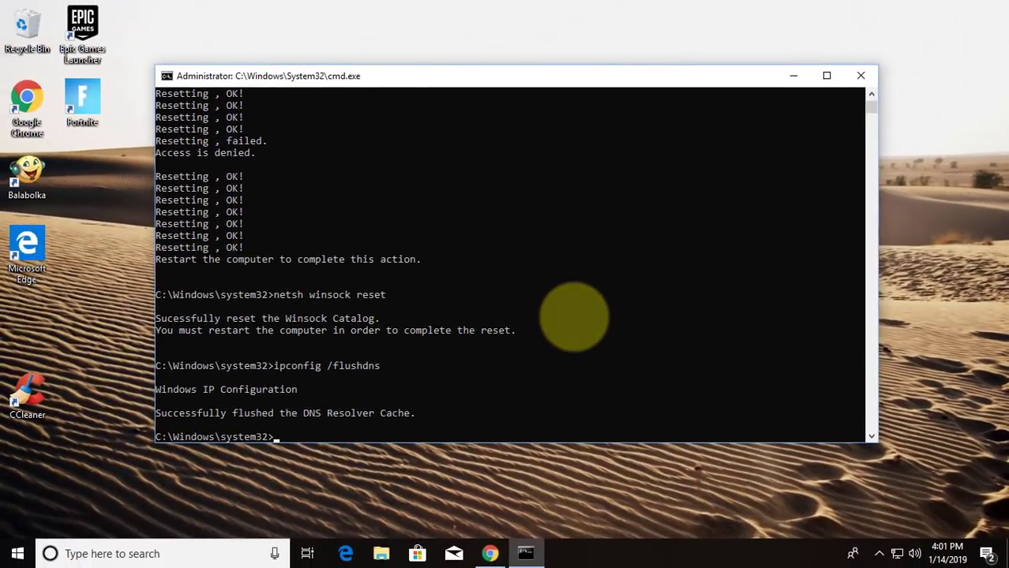
Exit Command Prompt and restart the PC from the Start menu power options.
text(exit)
key(Return)
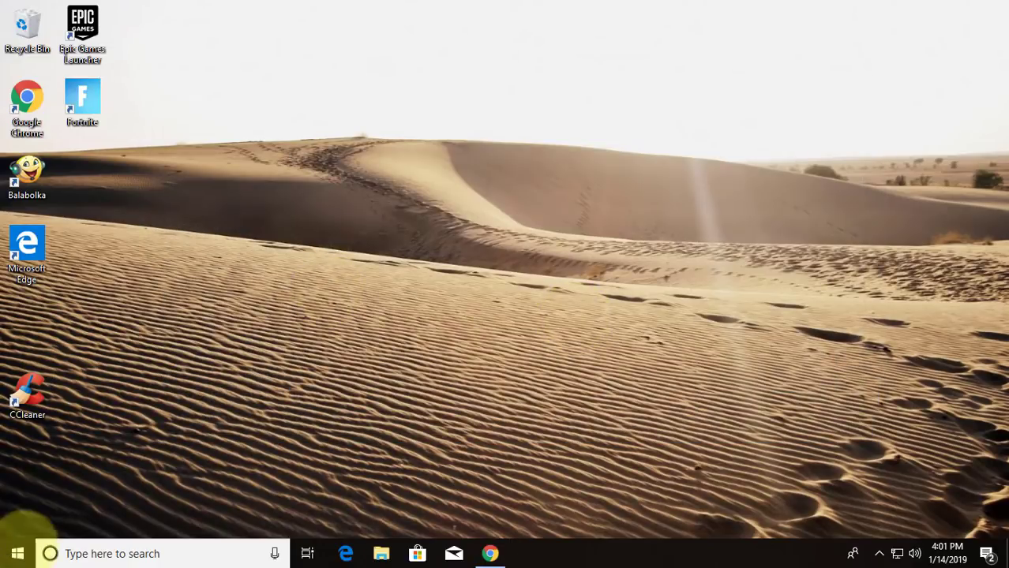
click(18, 550)
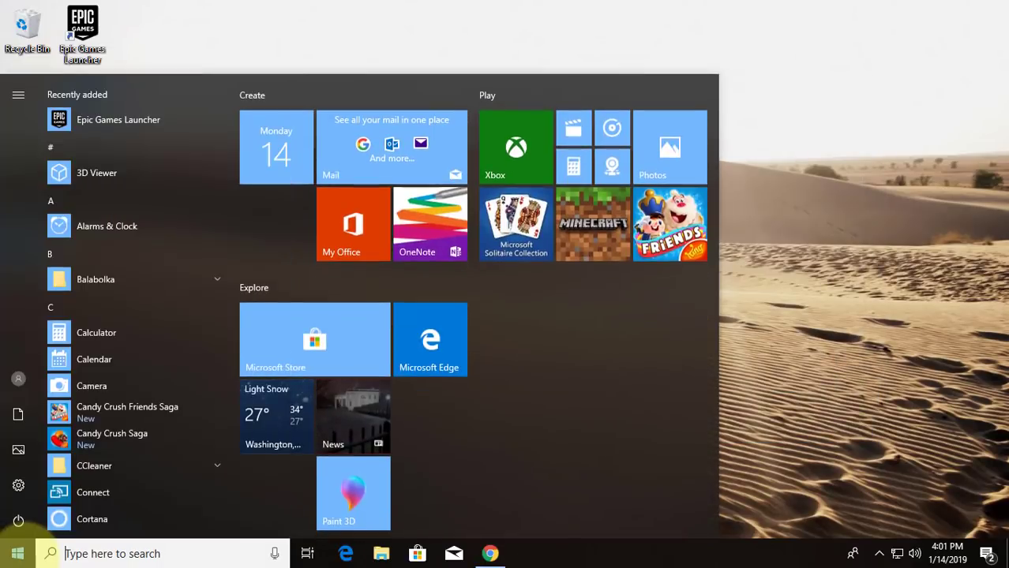
click(18, 520)
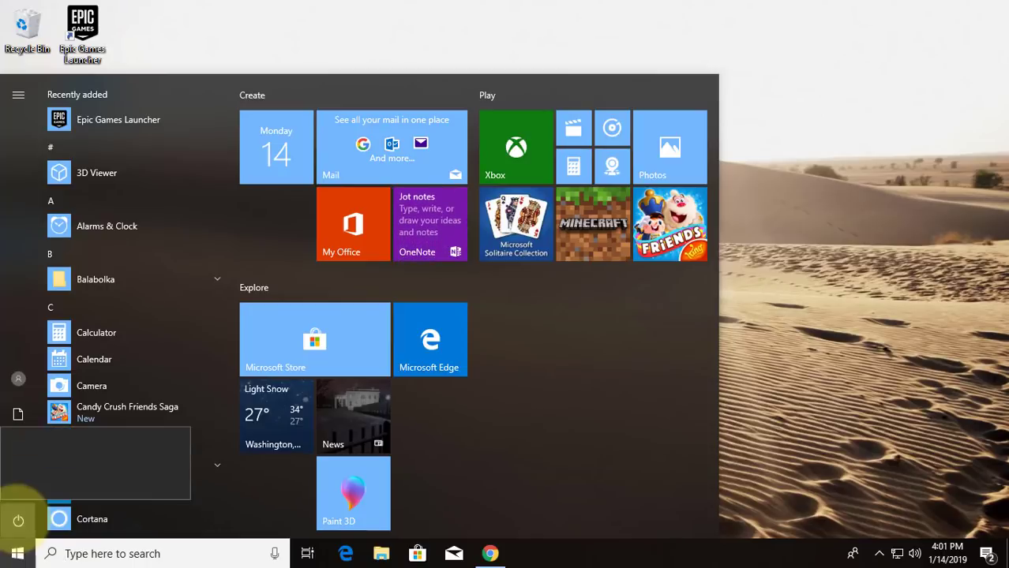
click(29, 480)
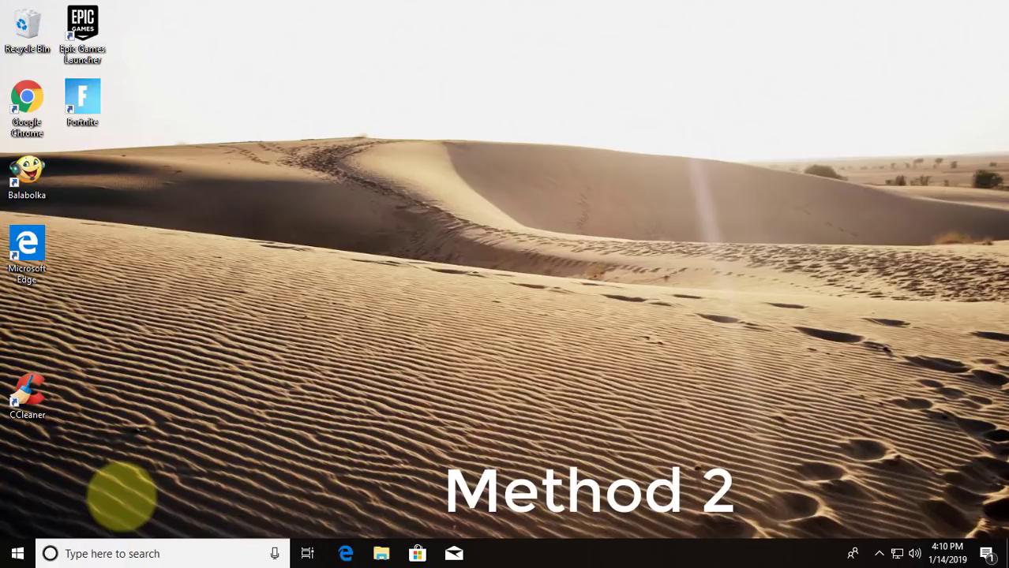
Search for 'control panel' and open Control Panel from the results.
click(113, 552)
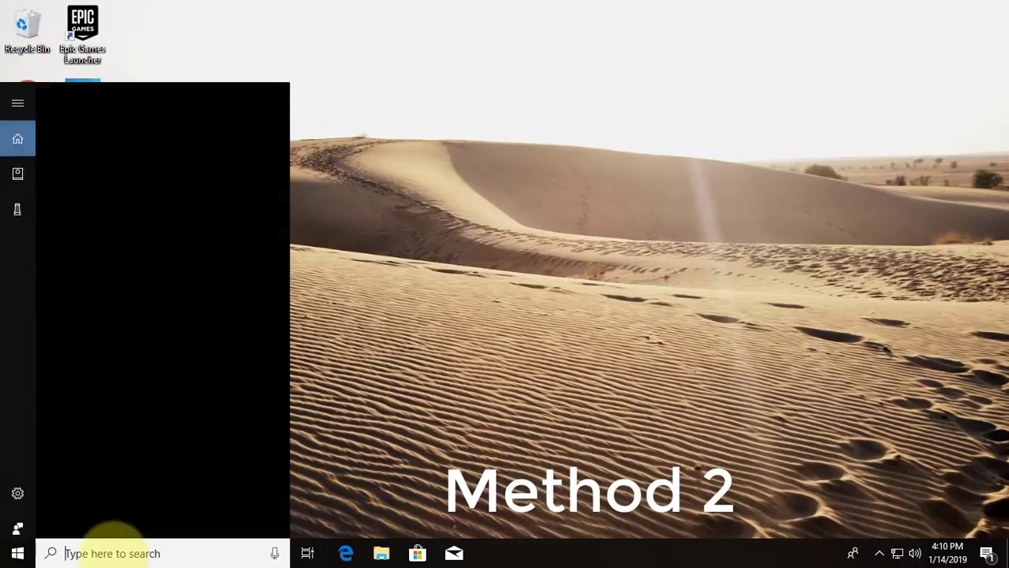
text(contro)
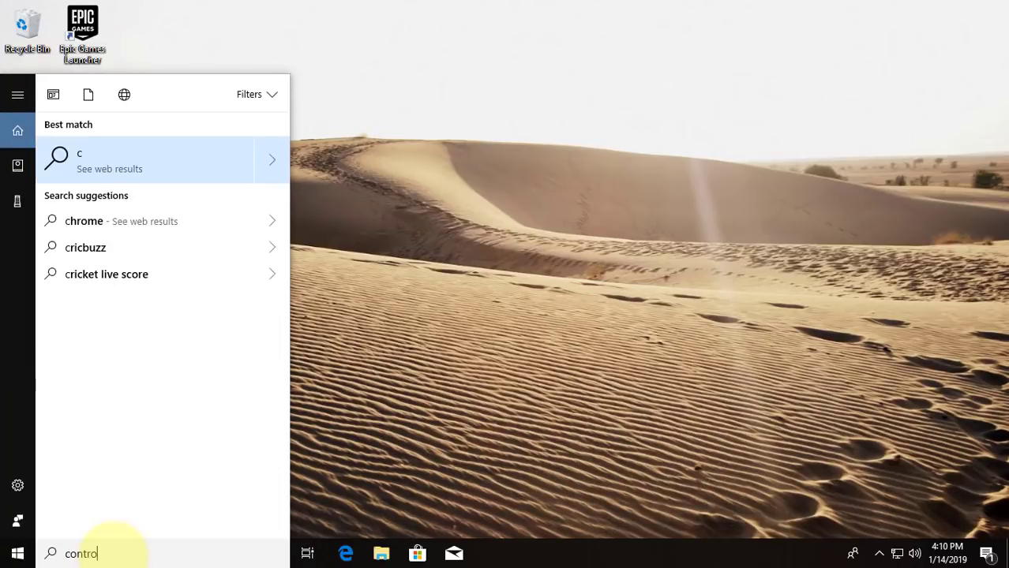
text(l panel)
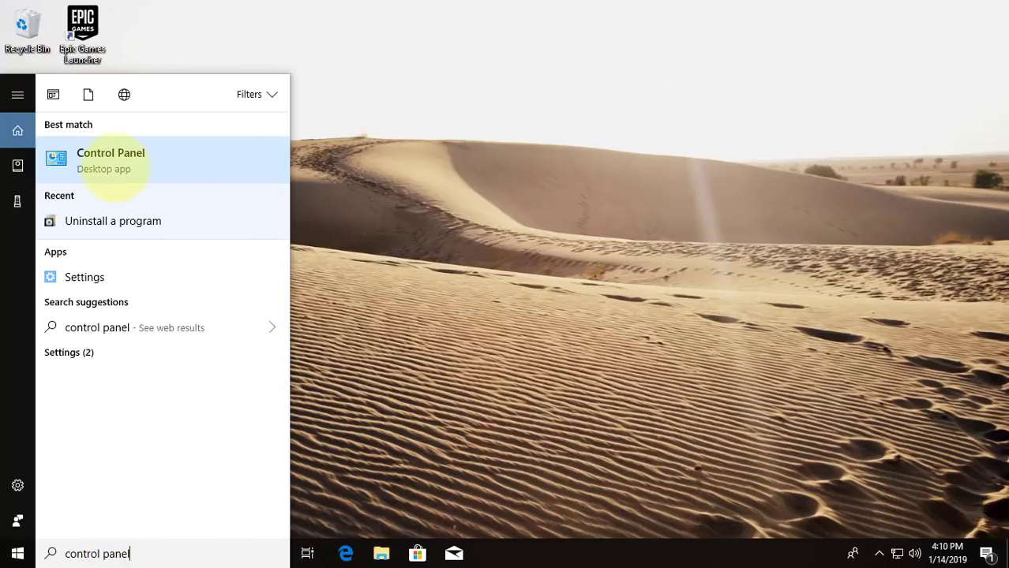
click(110, 161)
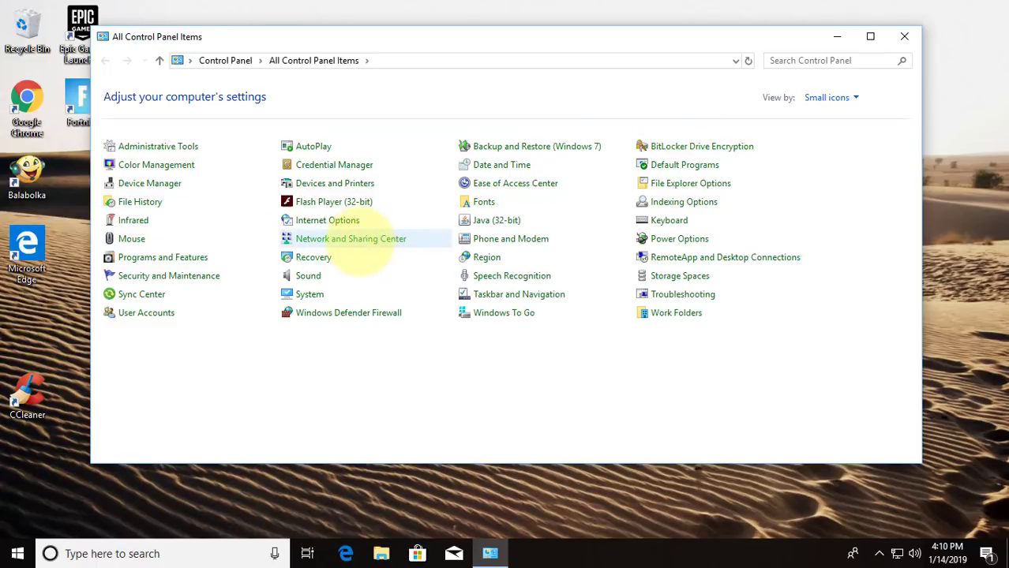
Disable the Ethernet0 connection from its status dialog in Network and Sharing Center.
click(360, 240)
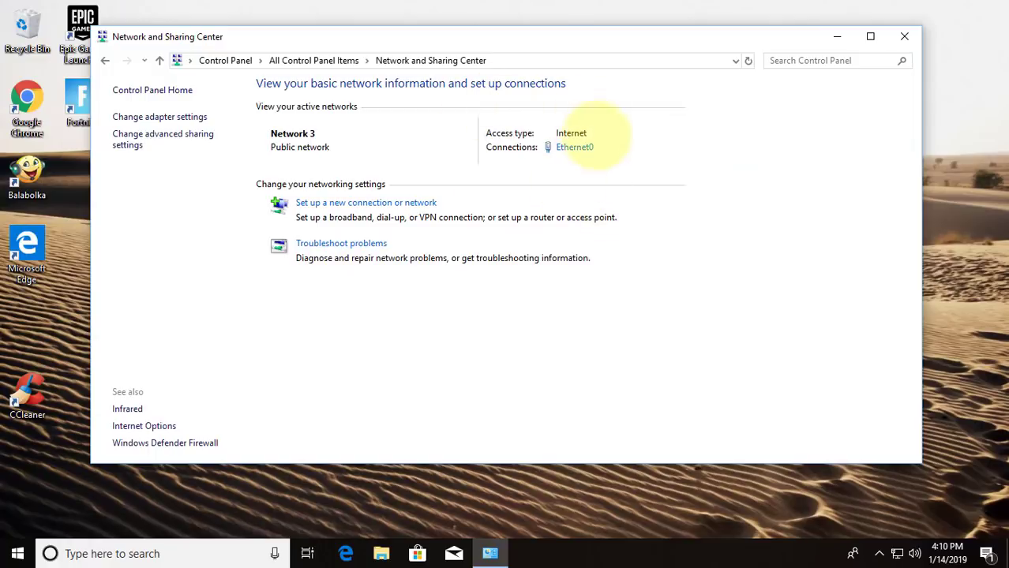
click(574, 147)
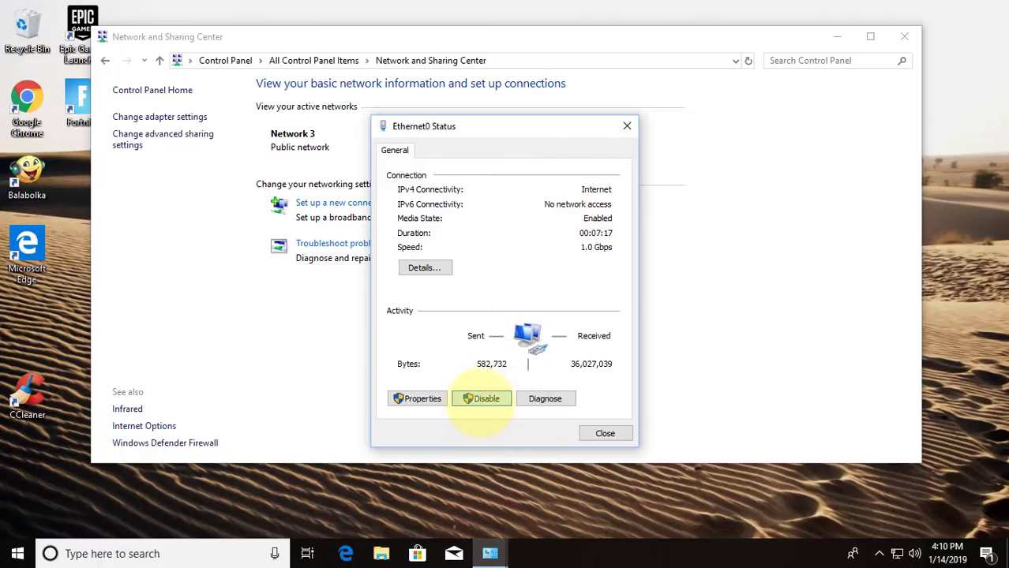
click(481, 398)
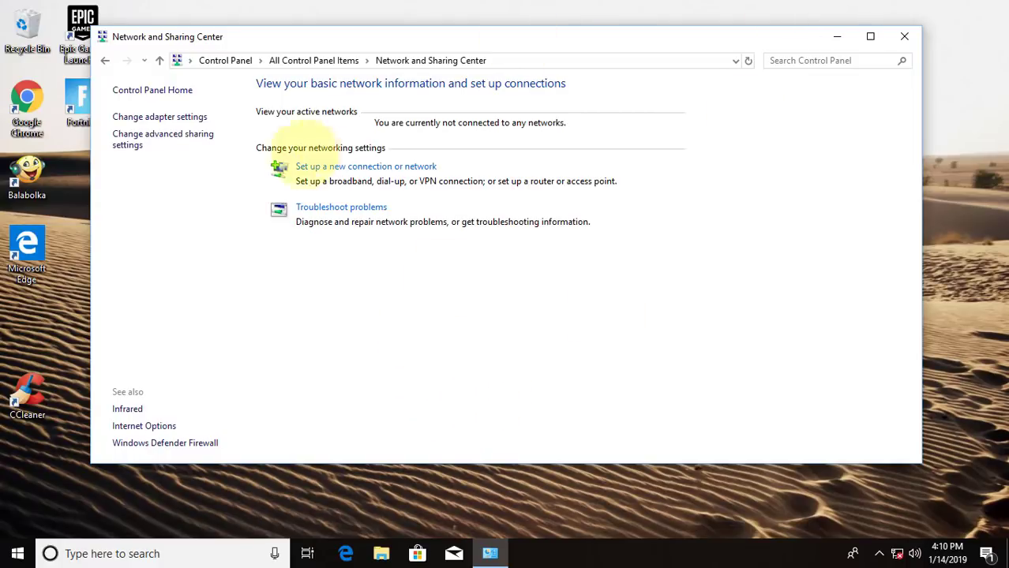
Re-enable the Ethernet0 adapter in Network Connections and close that window.
click(160, 117)
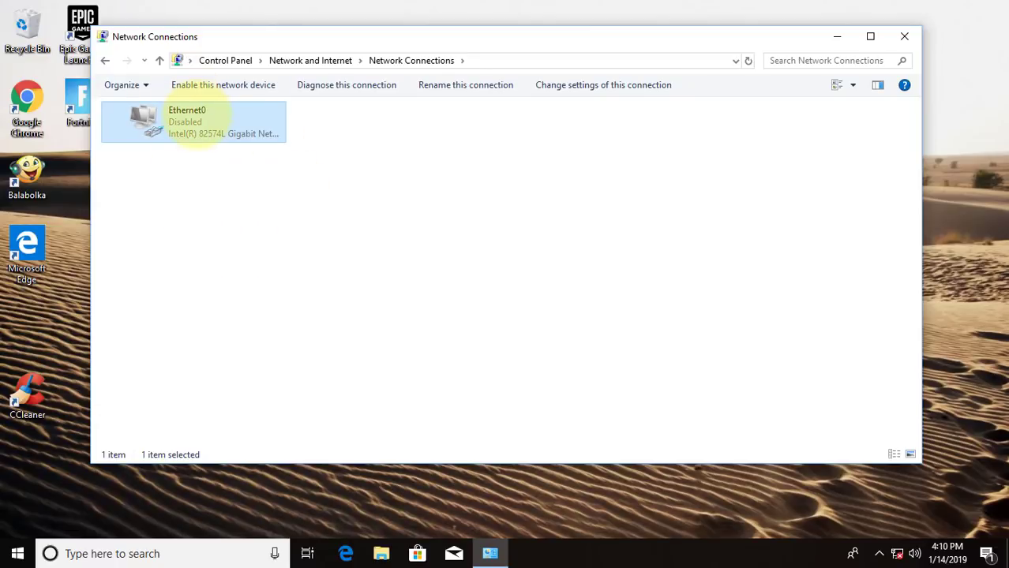
right_click(198, 116)
click(235, 127)
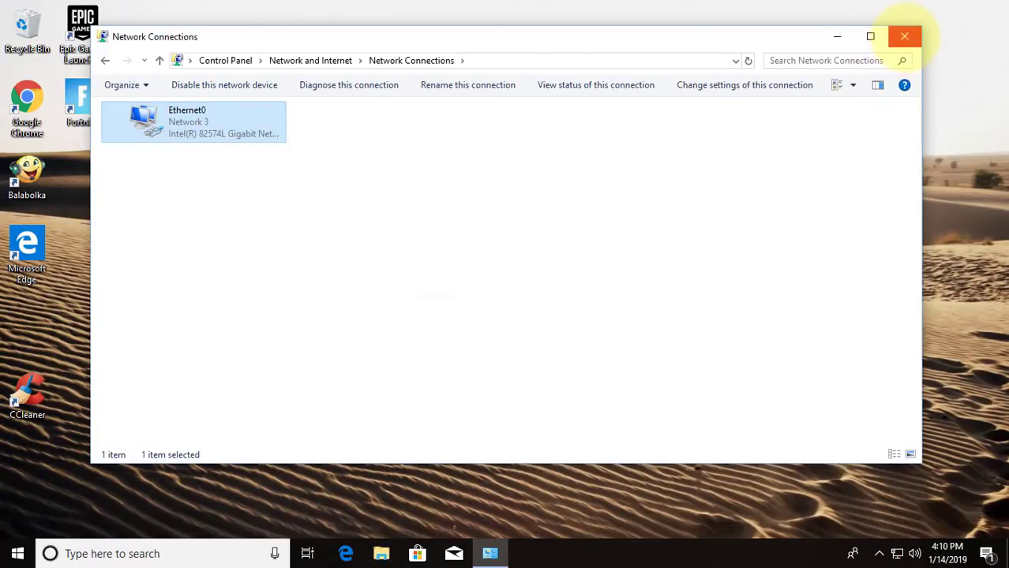
click(904, 36)
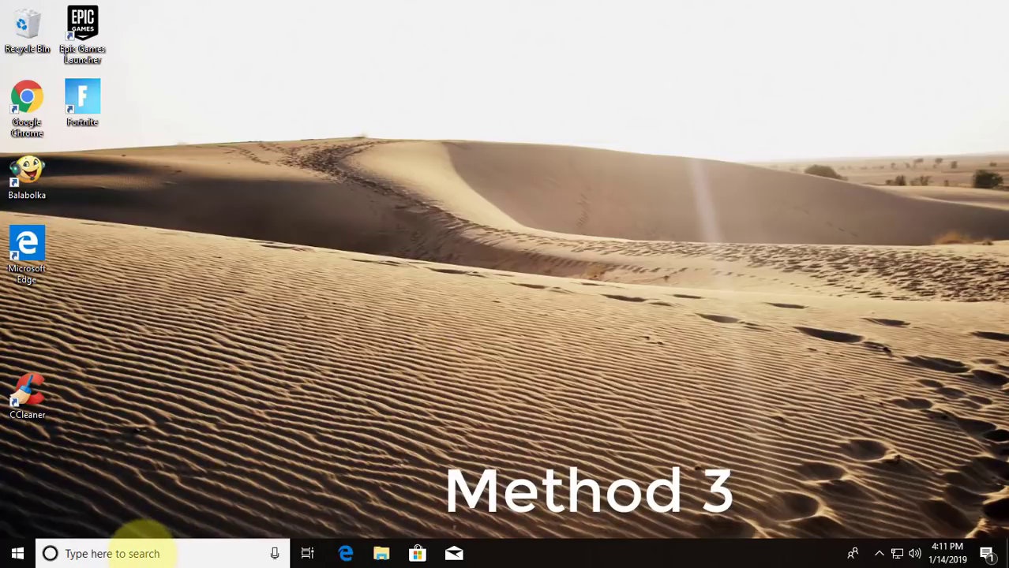
Reopen Control Panel's Network and Sharing Center and open Ethernet0 Properties with TCP/IPv4 selected.
click(142, 551)
text(con)
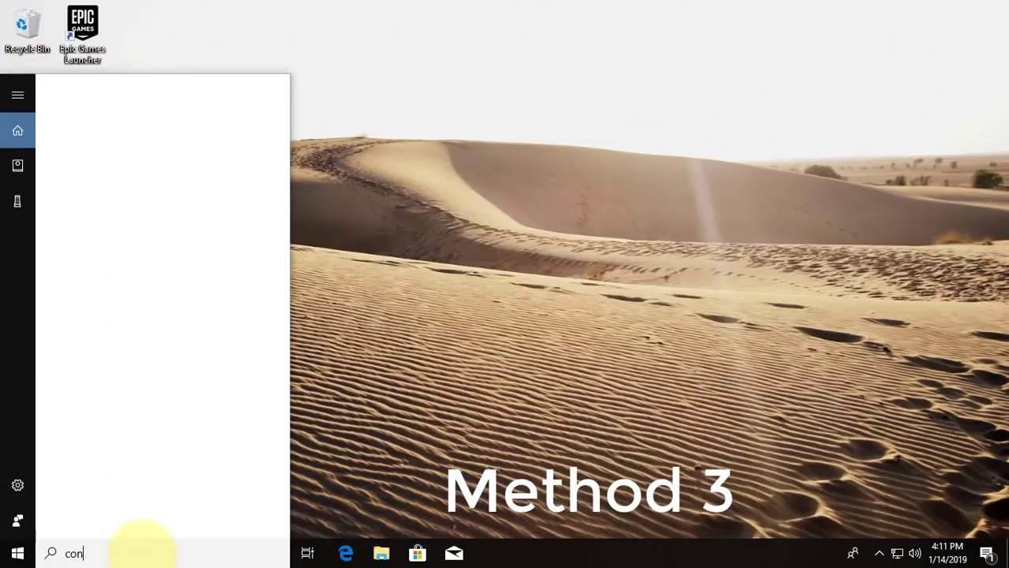
text(trol panel)
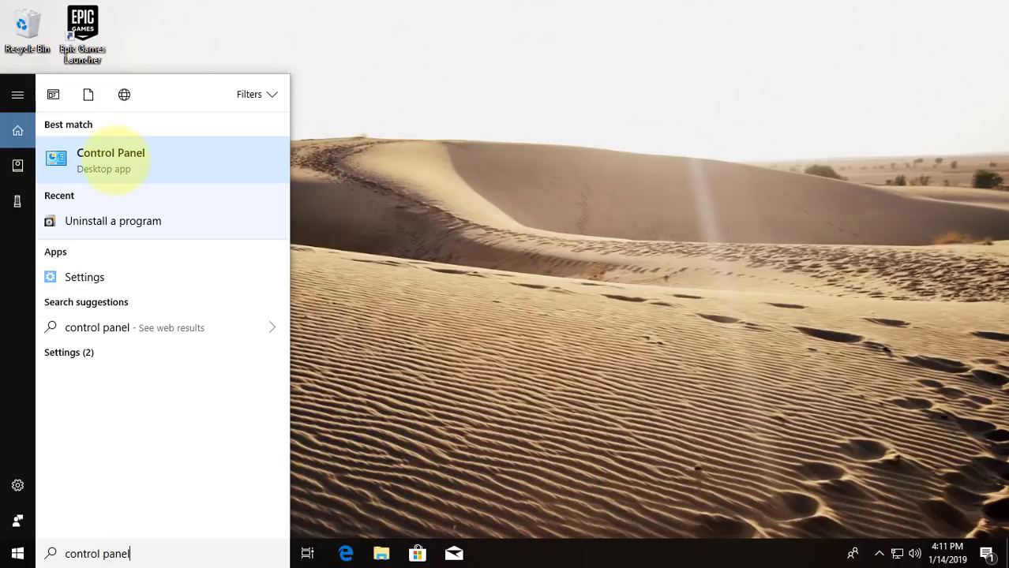
click(111, 158)
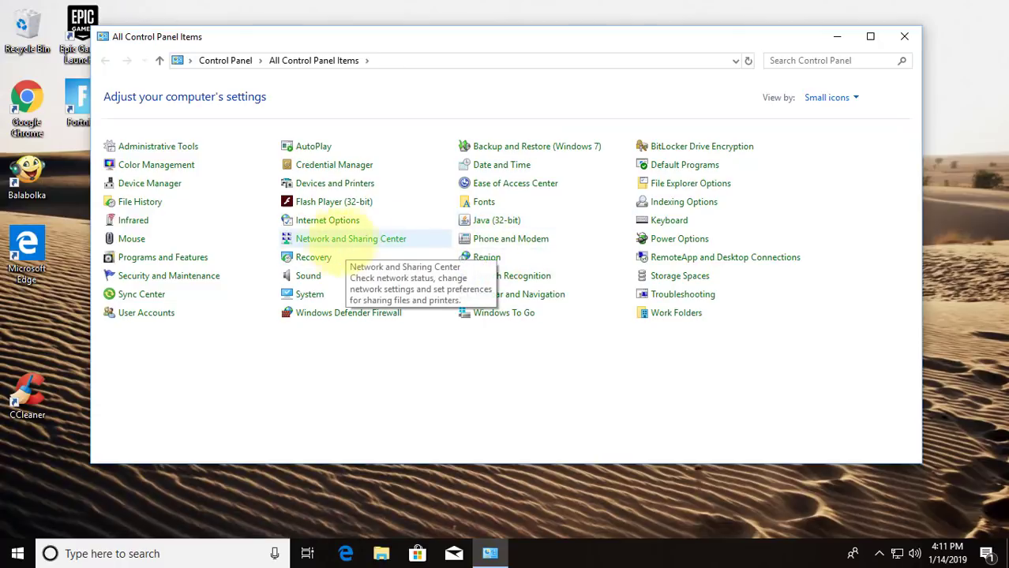
click(341, 239)
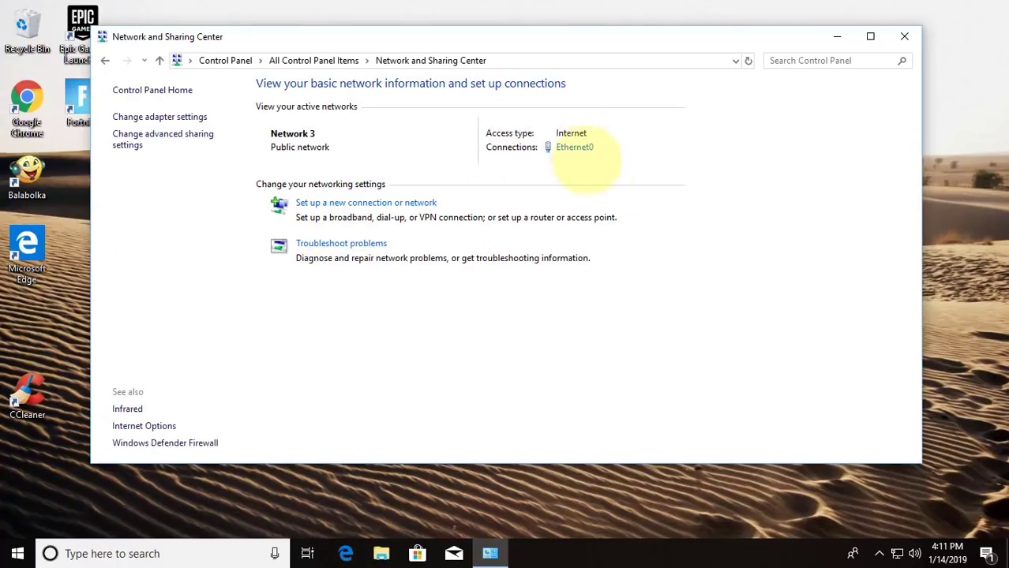
click(575, 147)
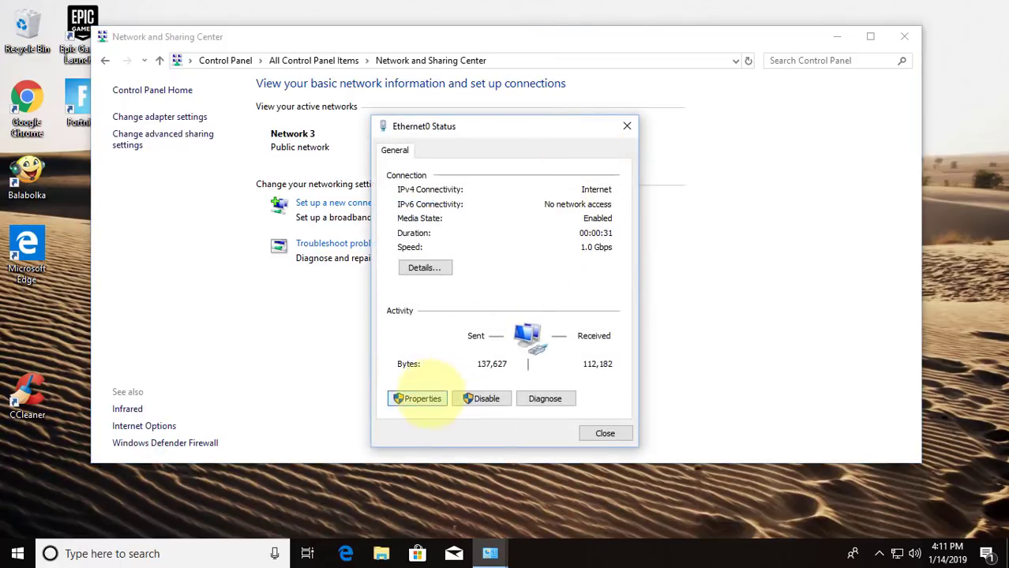
click(418, 399)
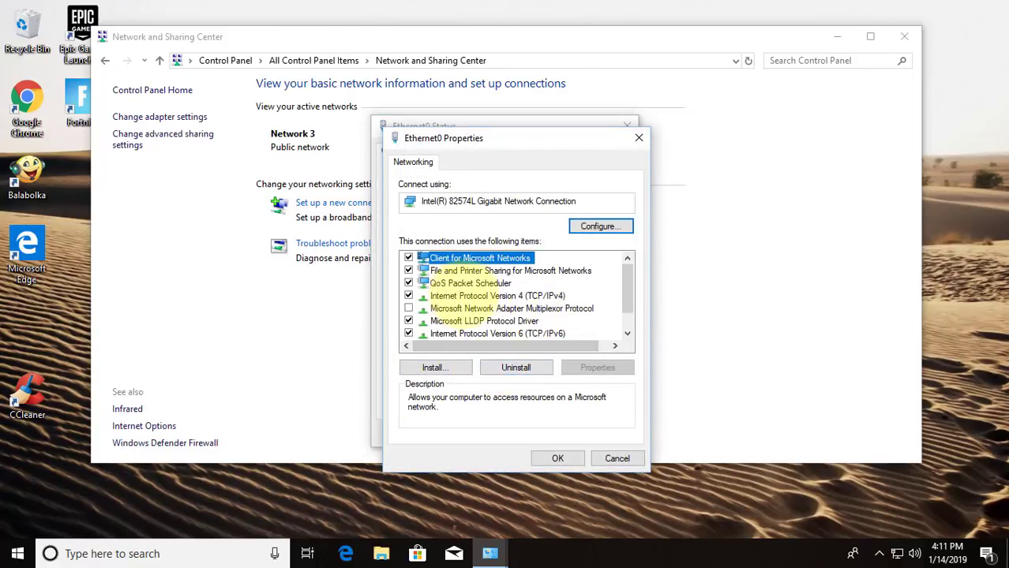
click(493, 295)
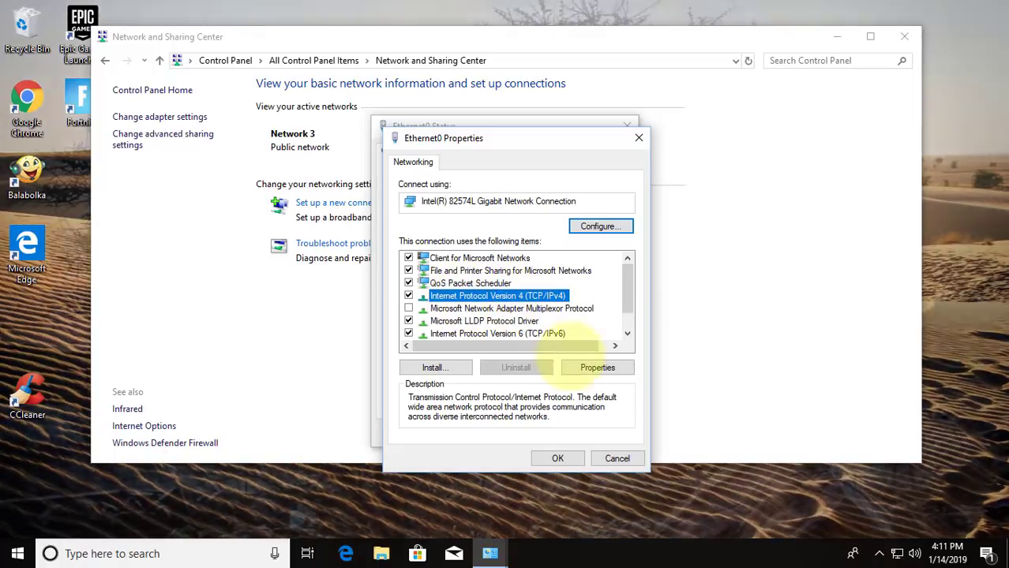
Use preferred DNS 8.8.8.8 and alternate 8.8.4.4 in IPv4 Properties, then close Ethernet0's dialogs.
click(597, 367)
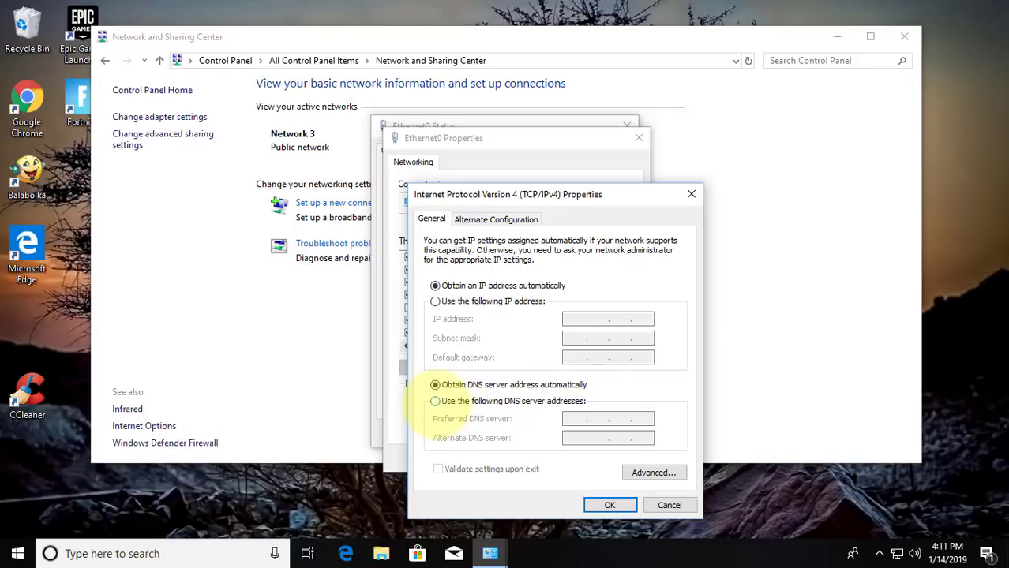
click(436, 401)
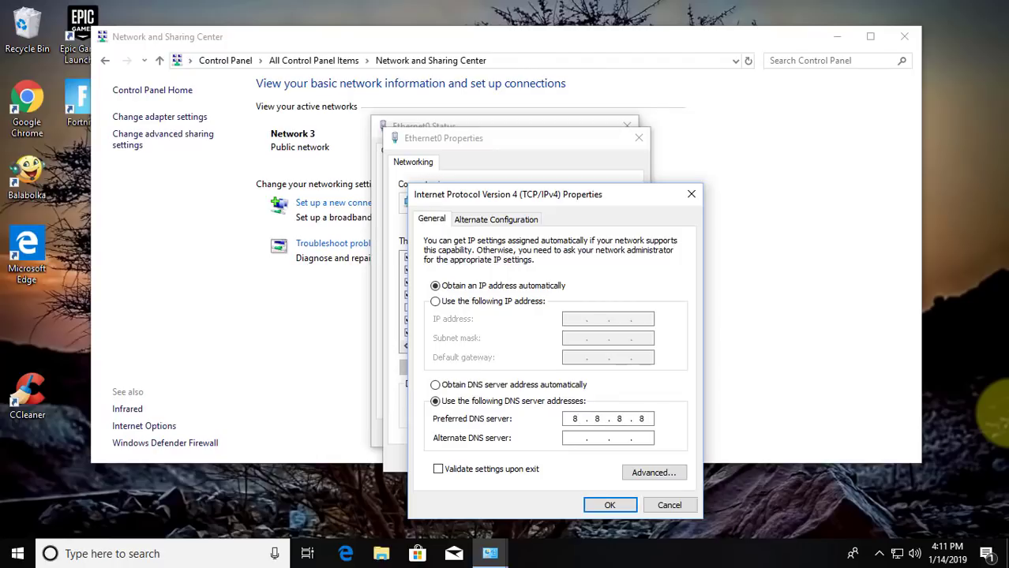
click(576, 438)
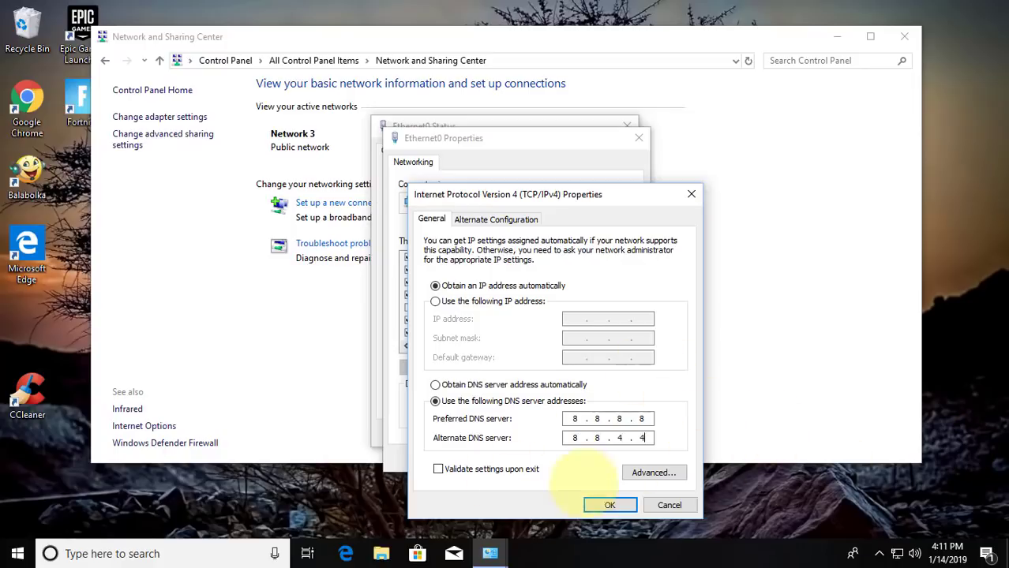
click(610, 505)
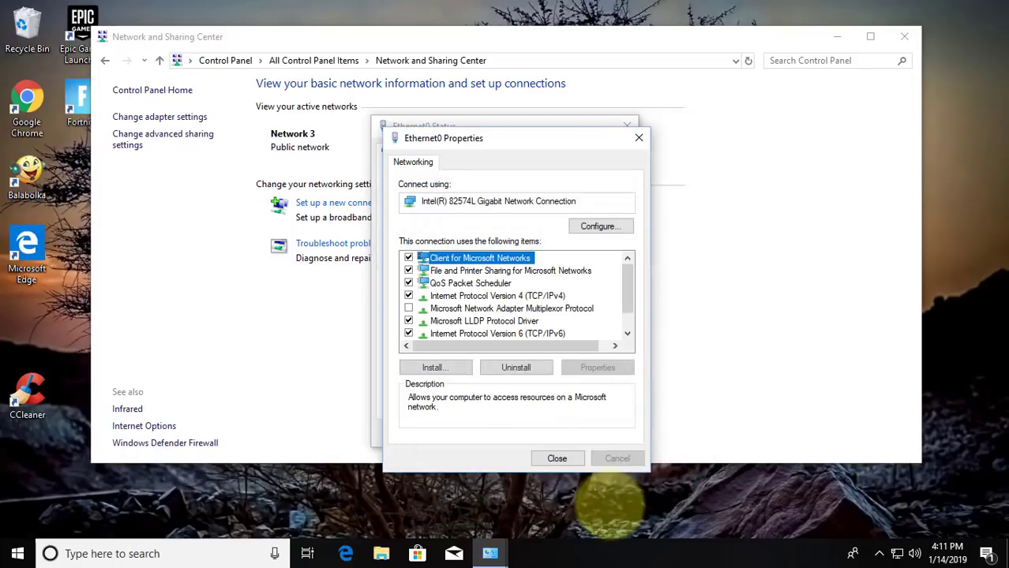
click(556, 458)
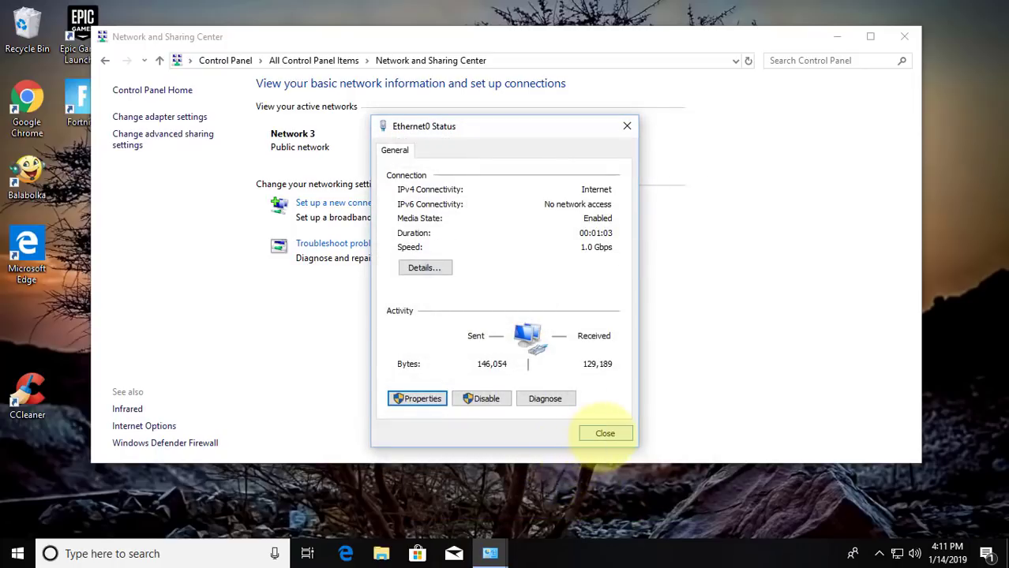
click(604, 433)
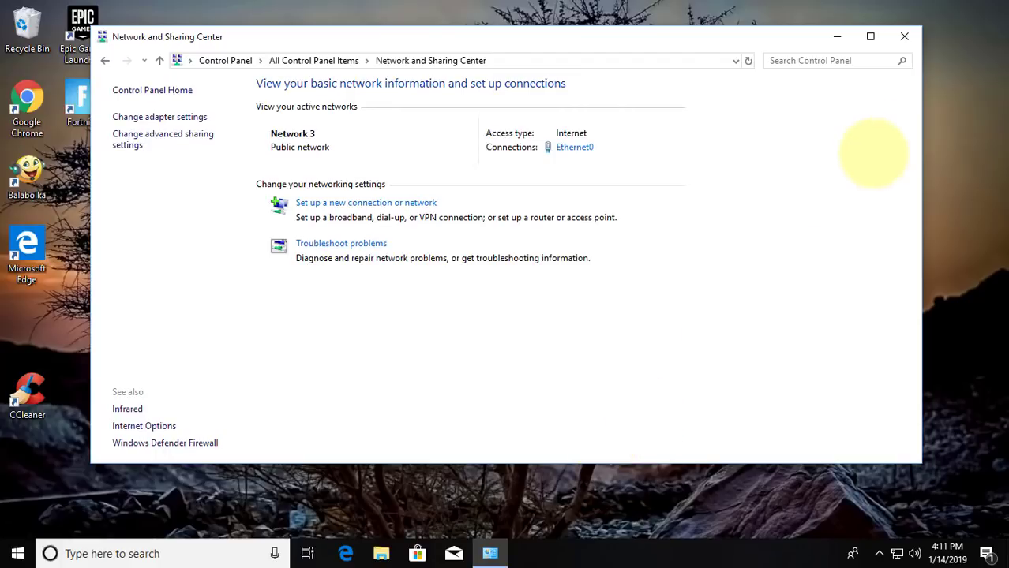
Close the Network and Sharing Center window.
click(904, 36)
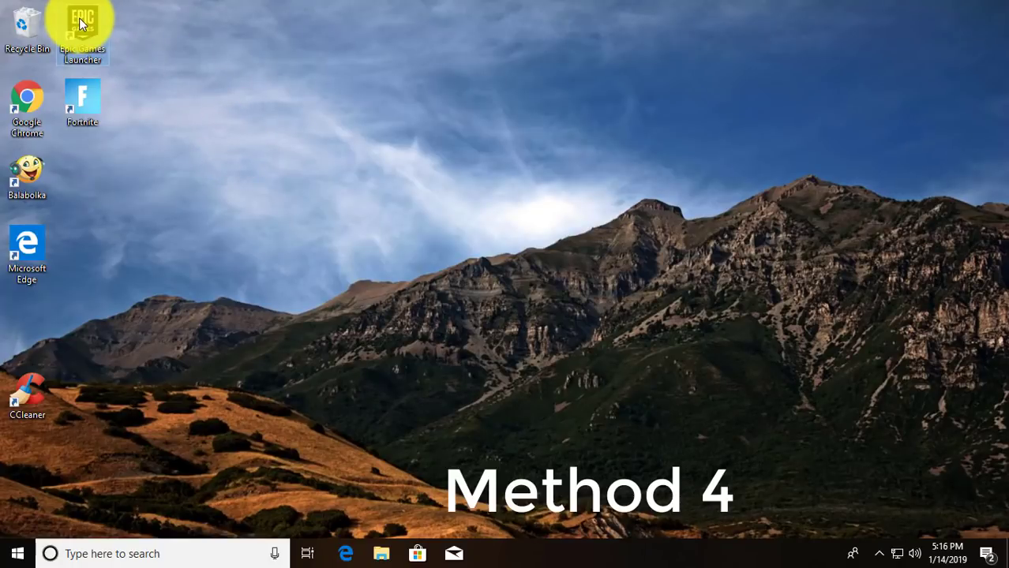
Append -http=wininet to the end of the Epic Games Launcher shortcut's Target.
right_click(80, 24)
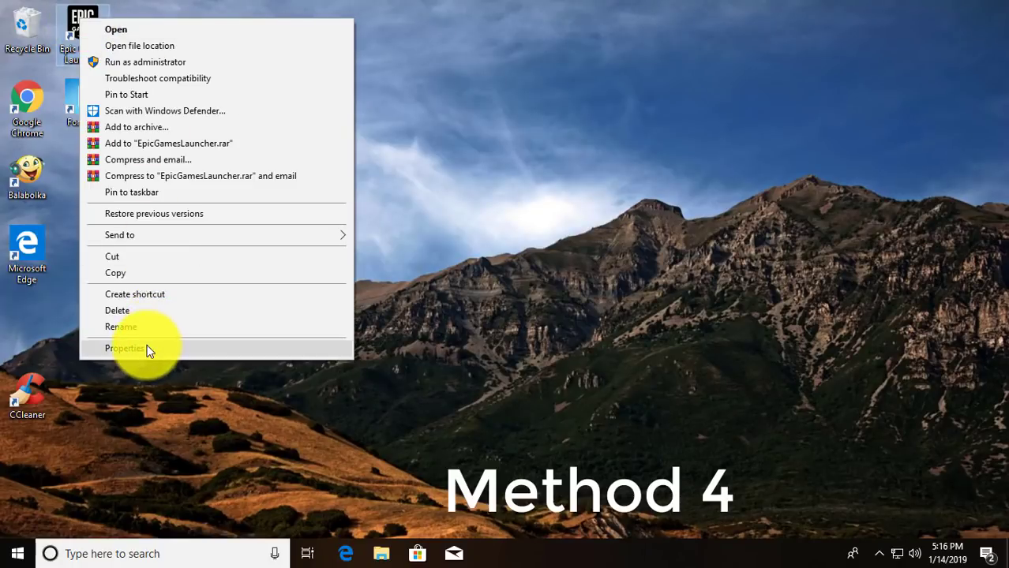
click(127, 348)
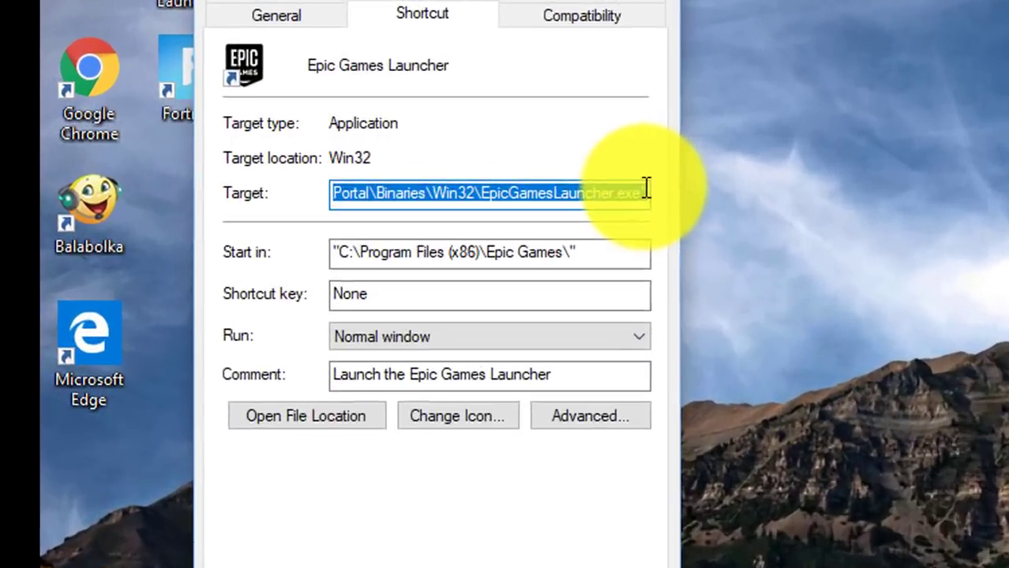
click(348, 167)
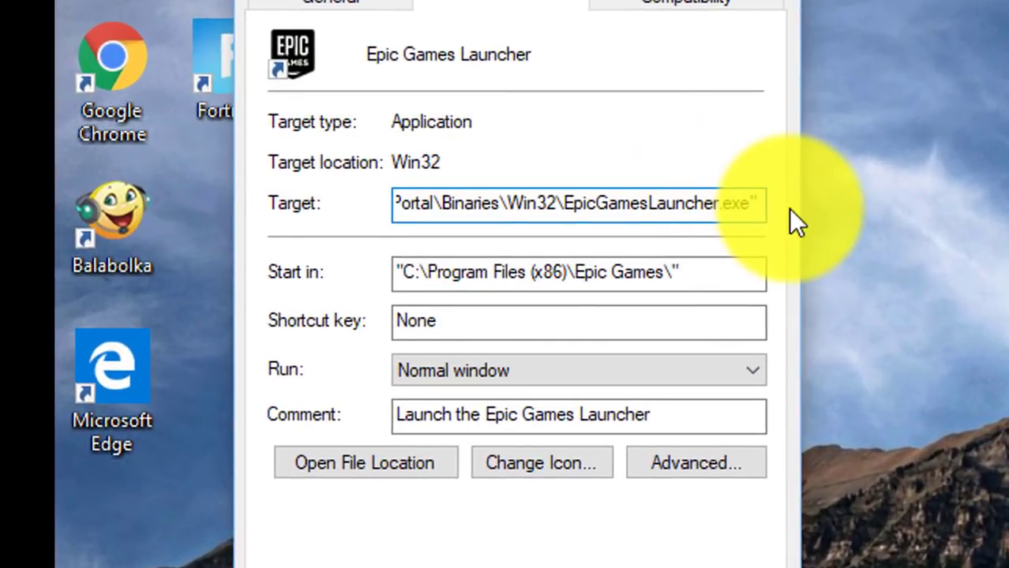
text(-)
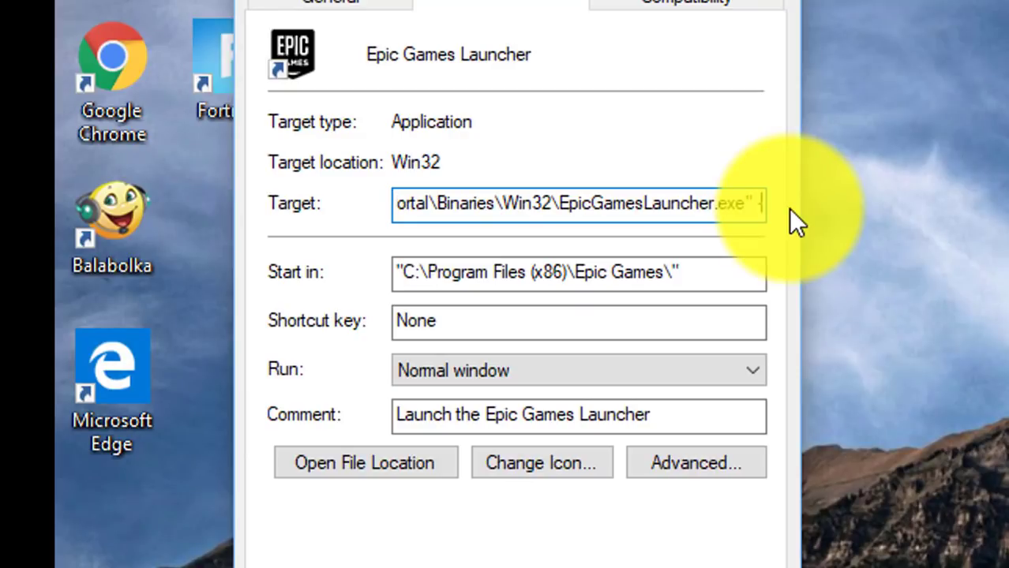
text(htt)
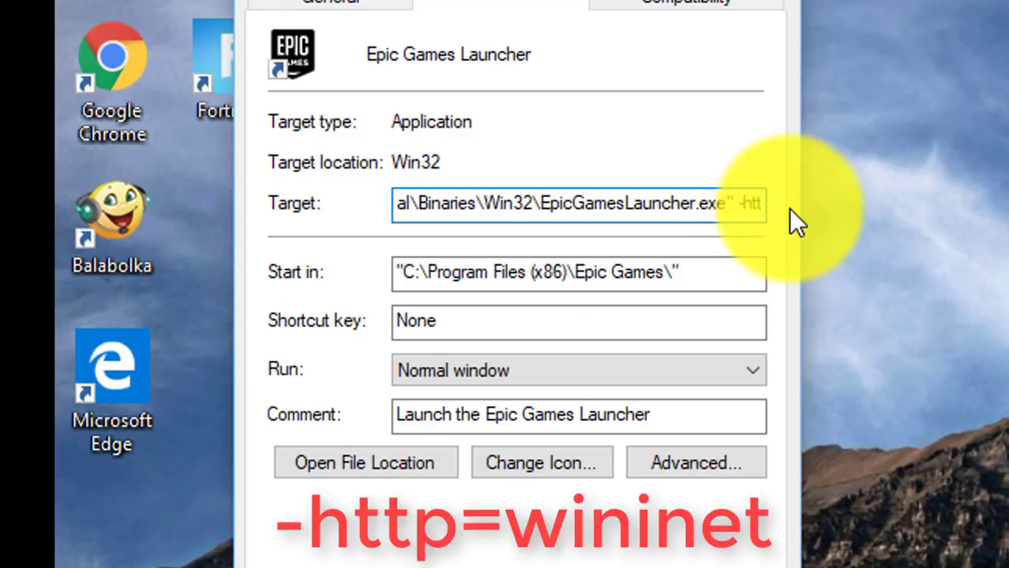
text(p)
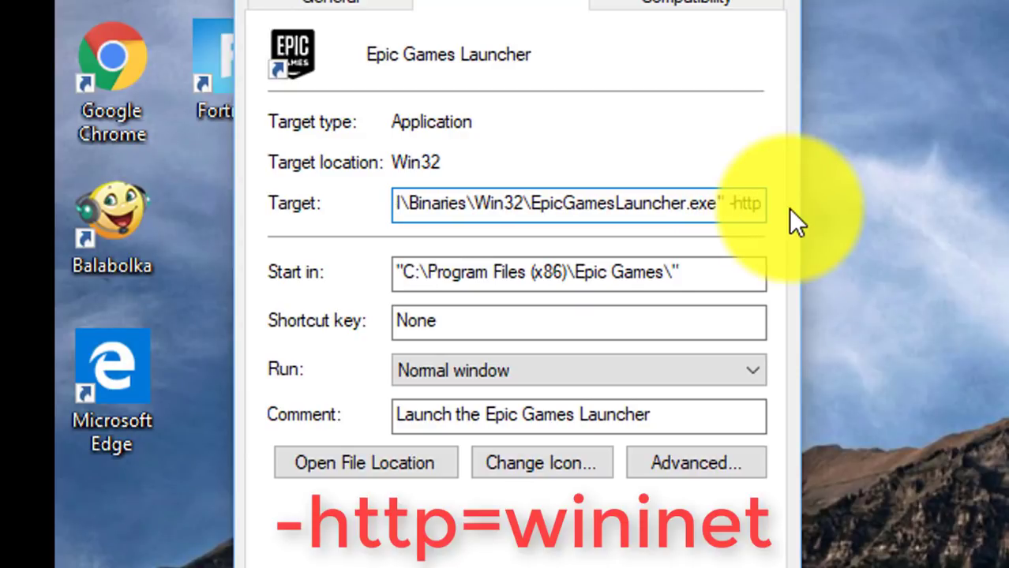
text(=)
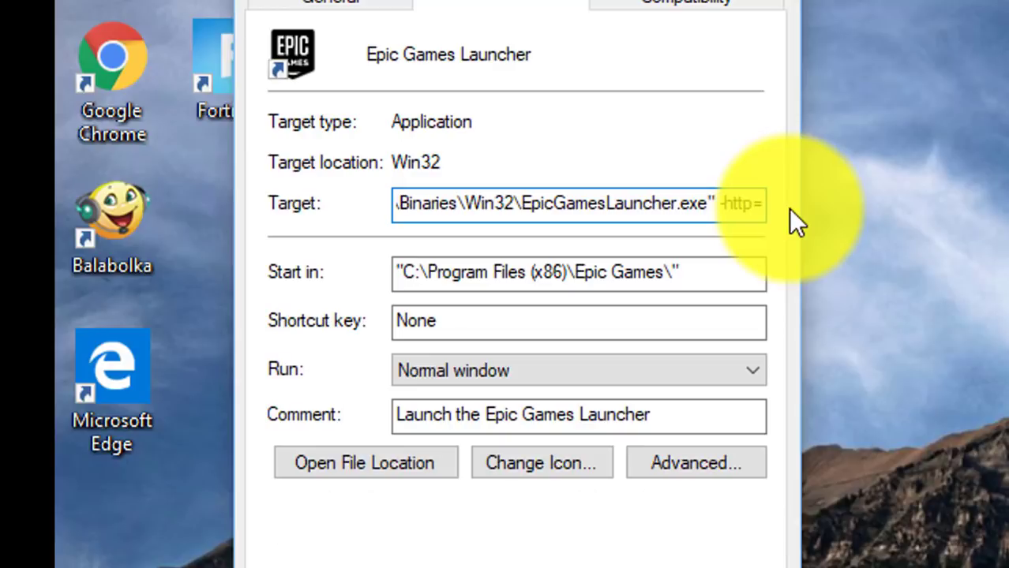
text(win)
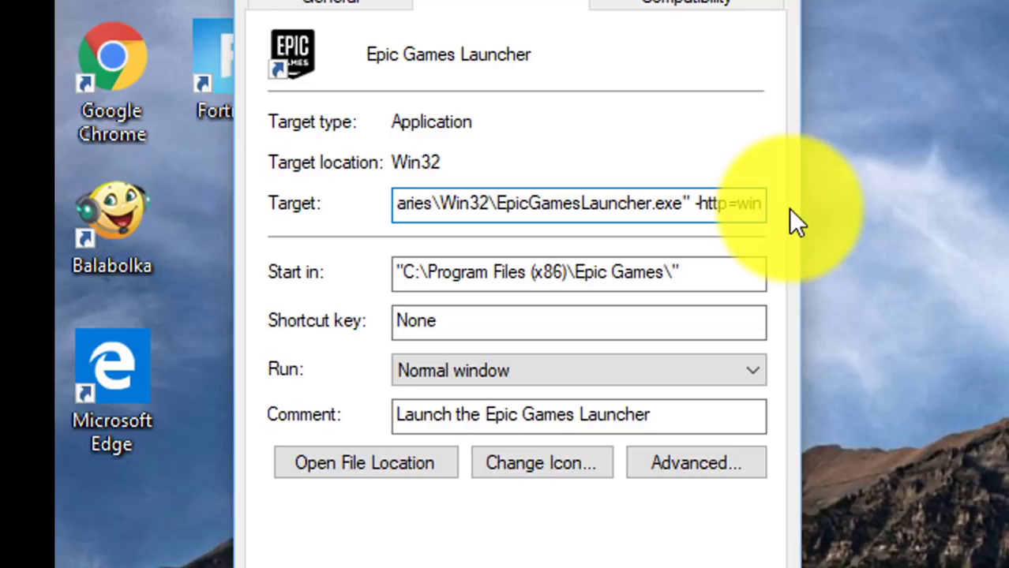
text(ine)
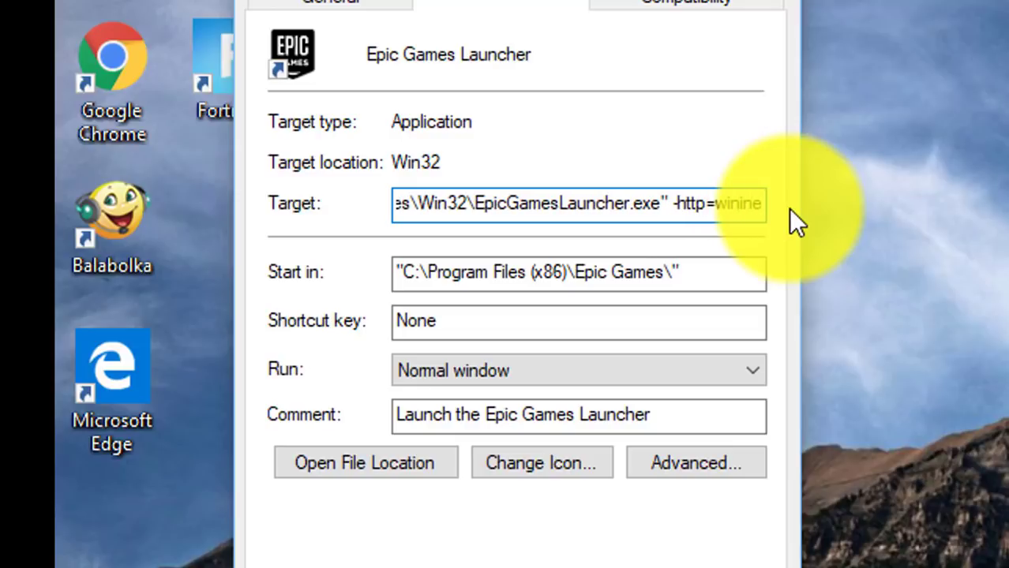
text(t)
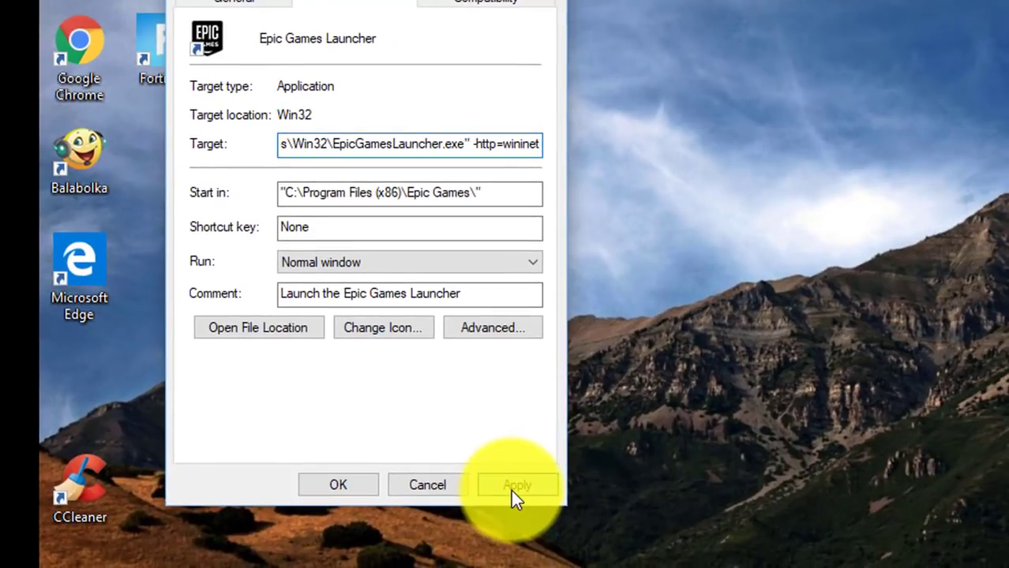
Save the edited shortcut target, granting administrator permission when prompted.
click(510, 488)
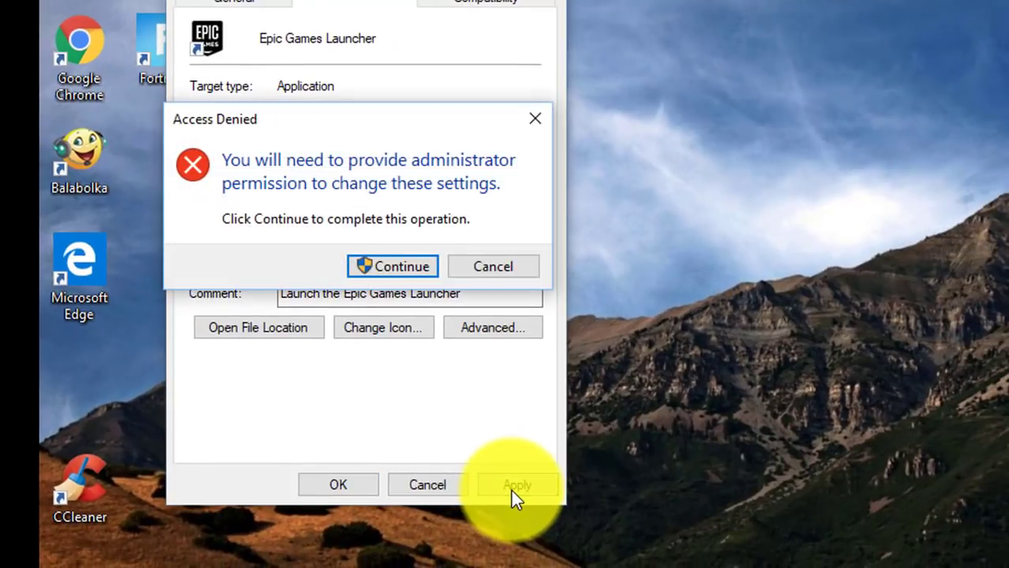
click(384, 261)
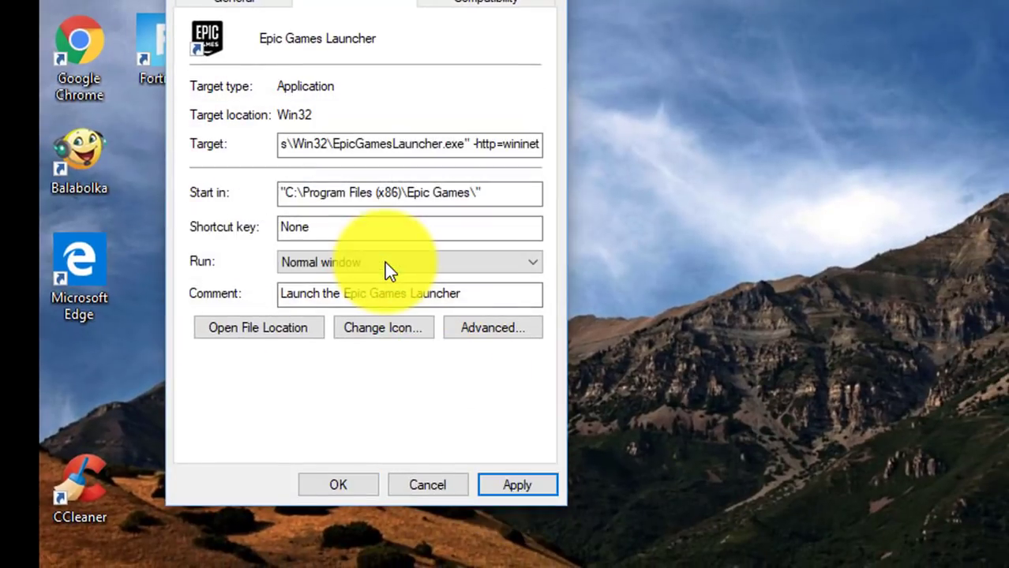
click(337, 484)
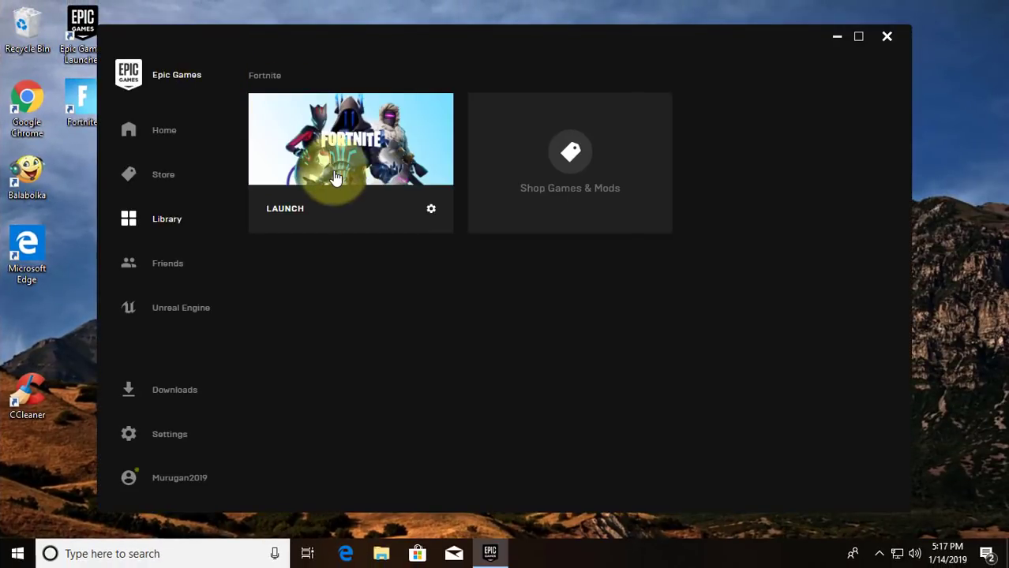
Launch Fortnite from the launcher library and minimize the launcher window.
click(292, 223)
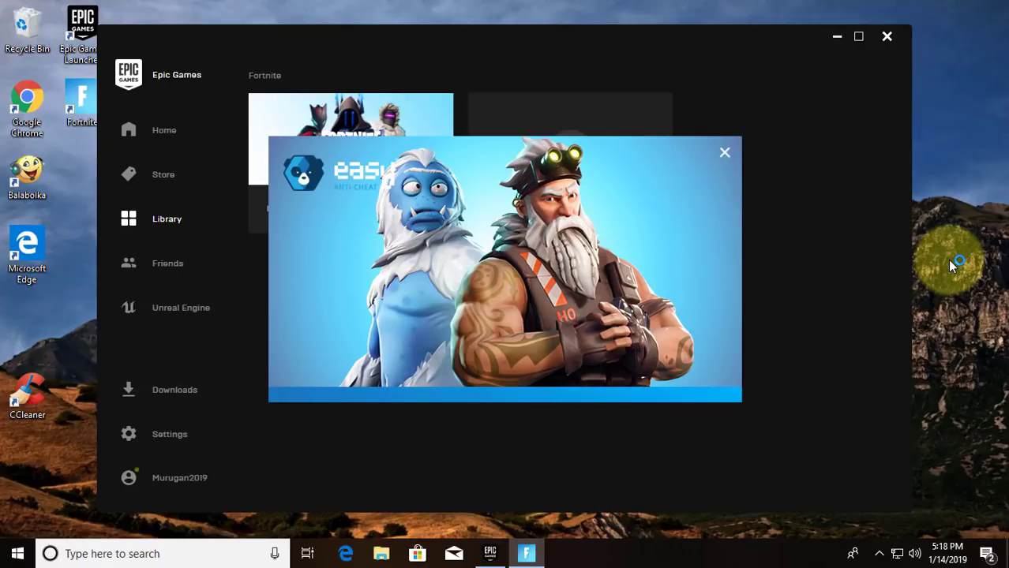
click(837, 36)
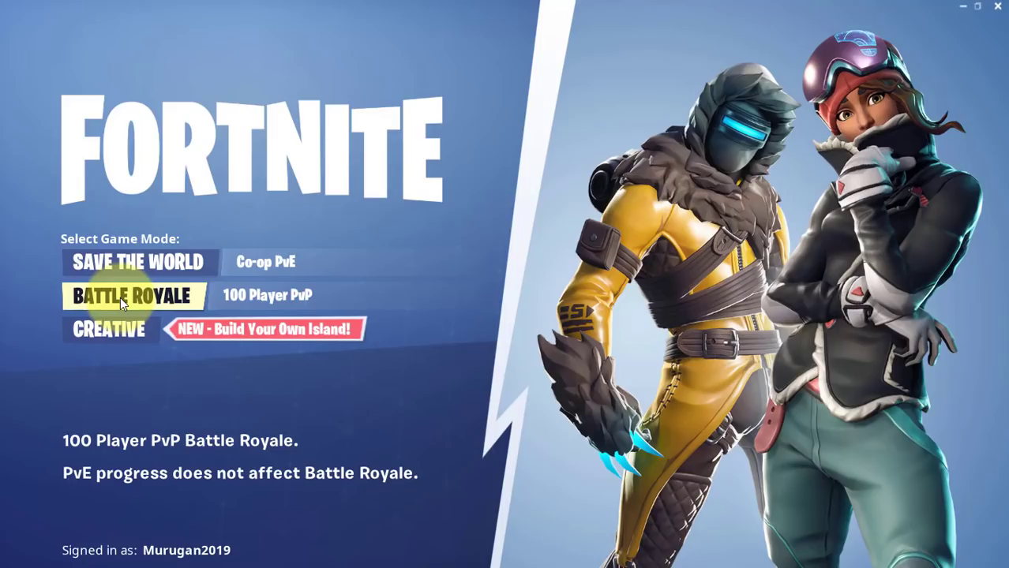
Choose the Battle Royale game mode on the Select Game Mode screen.
click(120, 296)
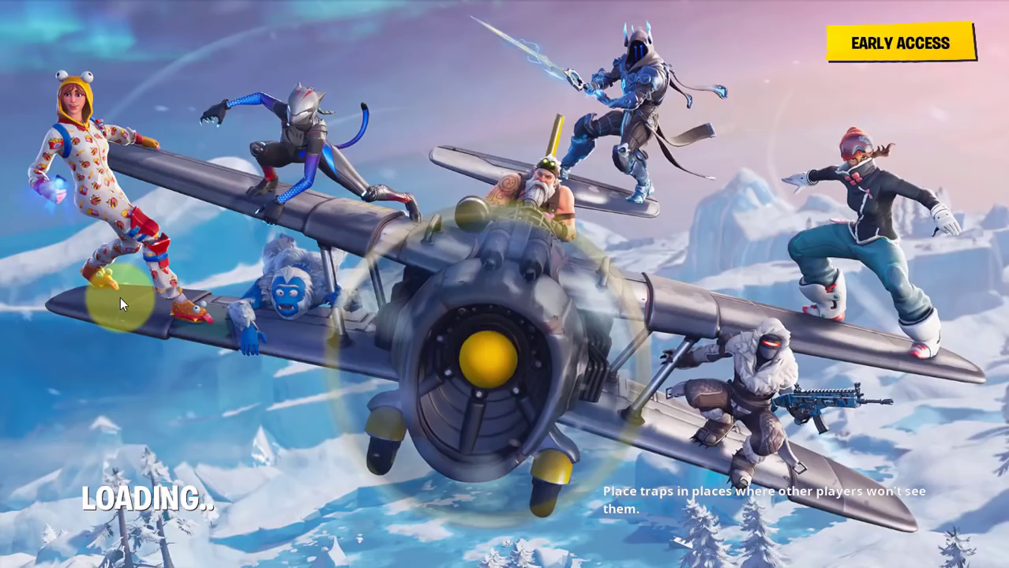